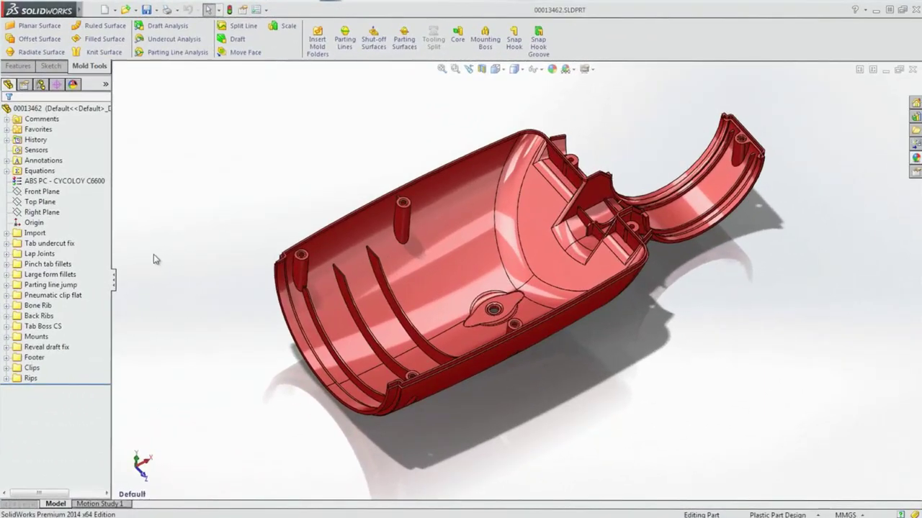
Reveal Rib1 in the FeatureManager tree and drag its sketch to form a solid rib.
{"action": "left_click", "coordinate": [7, 119]}
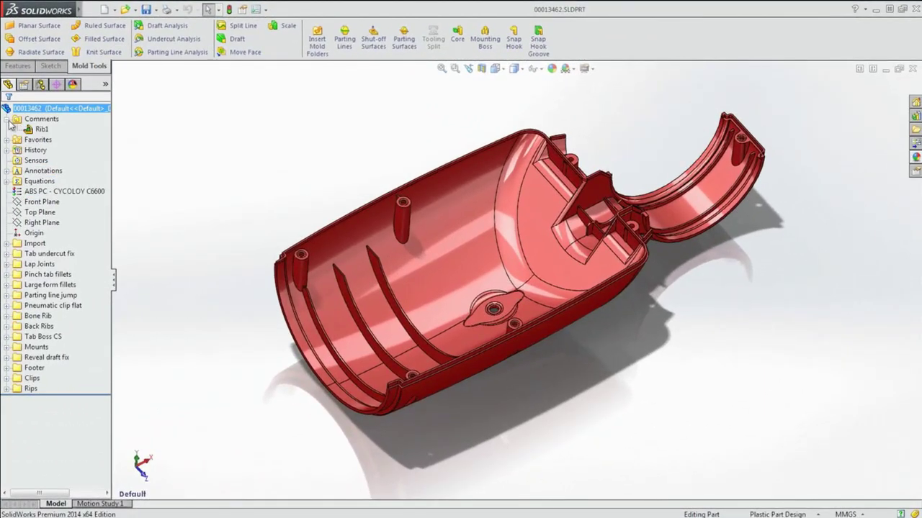
{"action": "left_click", "coordinate": [7, 140]}
{"action": "left_click", "coordinate": [8, 170]}
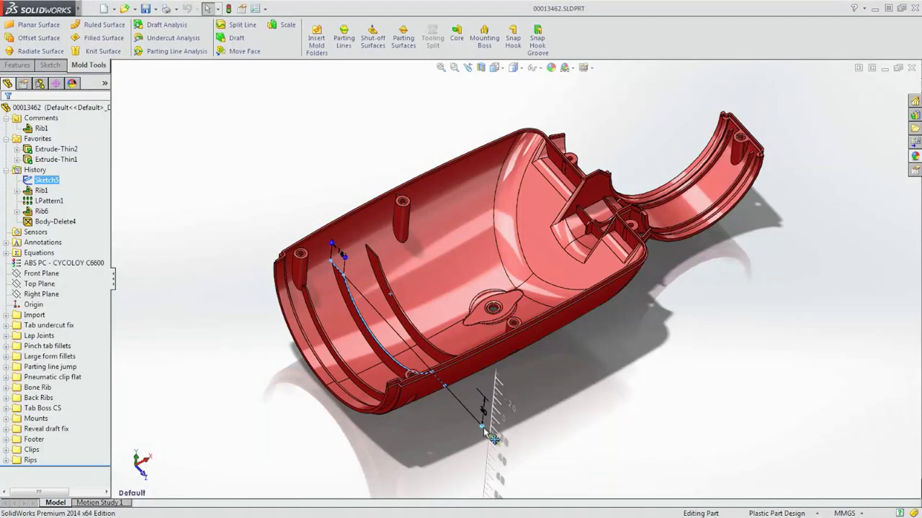
{"action": "left_click_drag", "start_coordinate": [500, 441], "coordinate": [490, 430]}
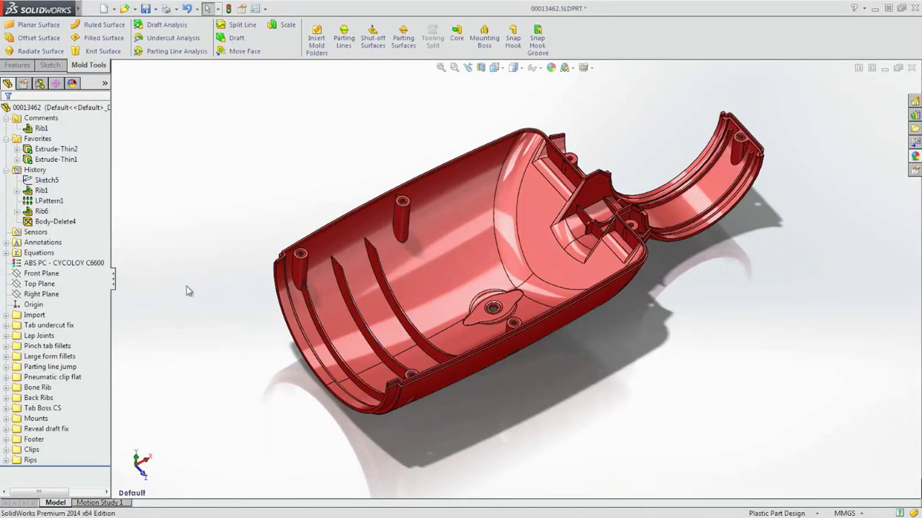
{"action": "left_click", "coordinate": [65, 182]}
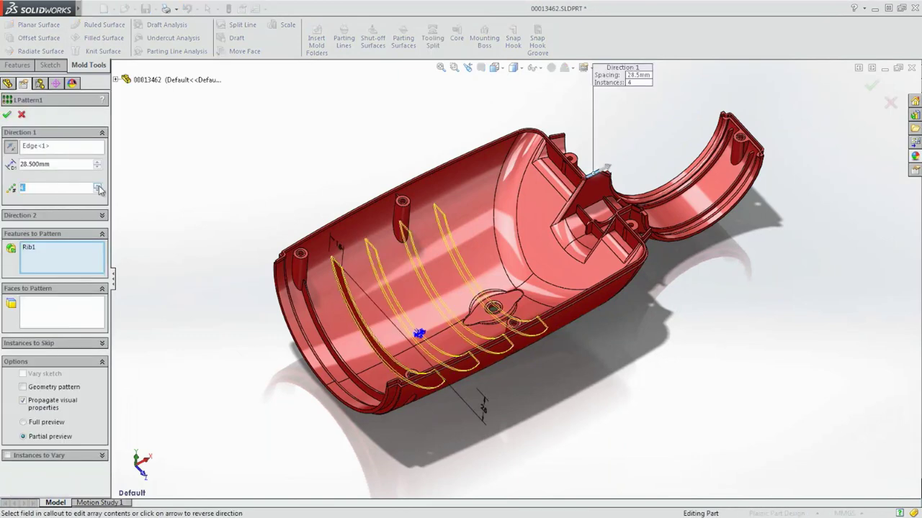
Skip the fourth copy in the five-instance rib pattern, then switch to Rethink Robotics.
{"action": "left_click", "coordinate": [99, 344]}
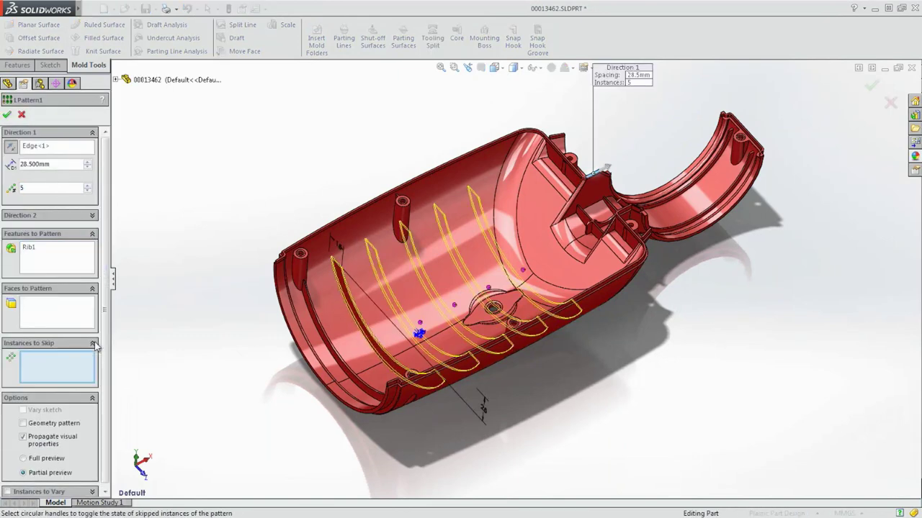
{"action": "left_click", "coordinate": [490, 296]}
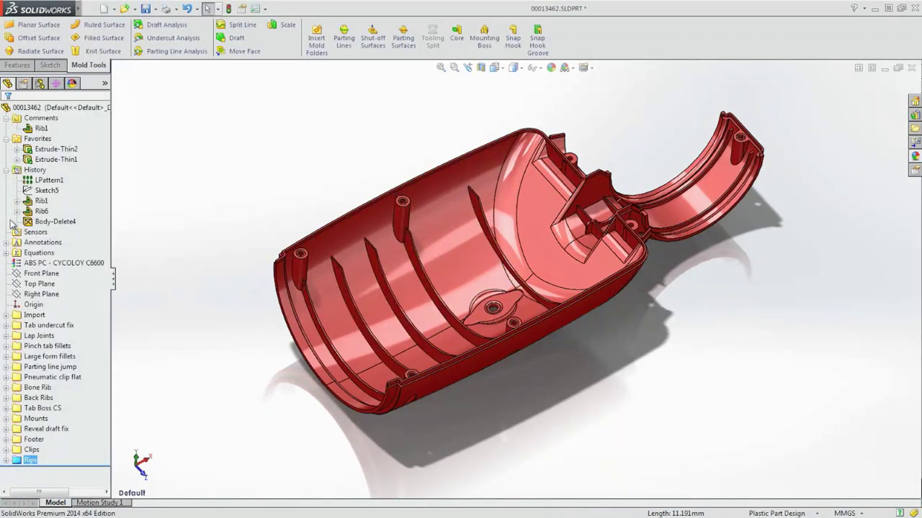
{"action": "key", "text": "ctrl+Tab"}
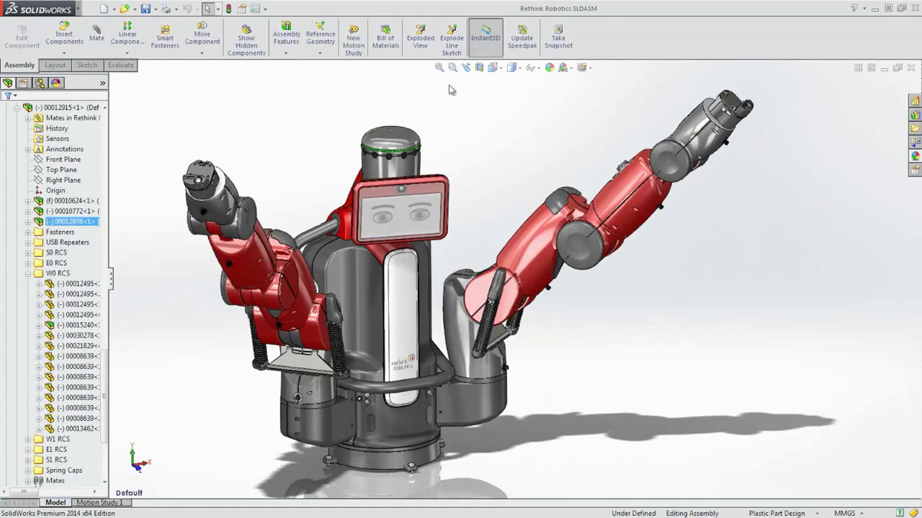
Section only the selected robot arm components, zoom in, and toggle the cut off and on.
{"action": "left_click", "coordinate": [478, 67]}
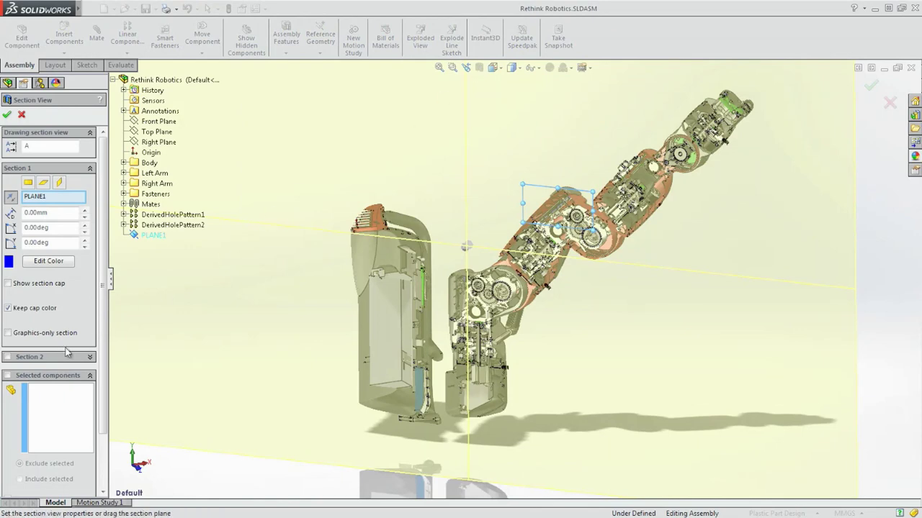
{"action": "left_click", "coordinate": [9, 375]}
{"action": "left_click", "coordinate": [21, 479]}
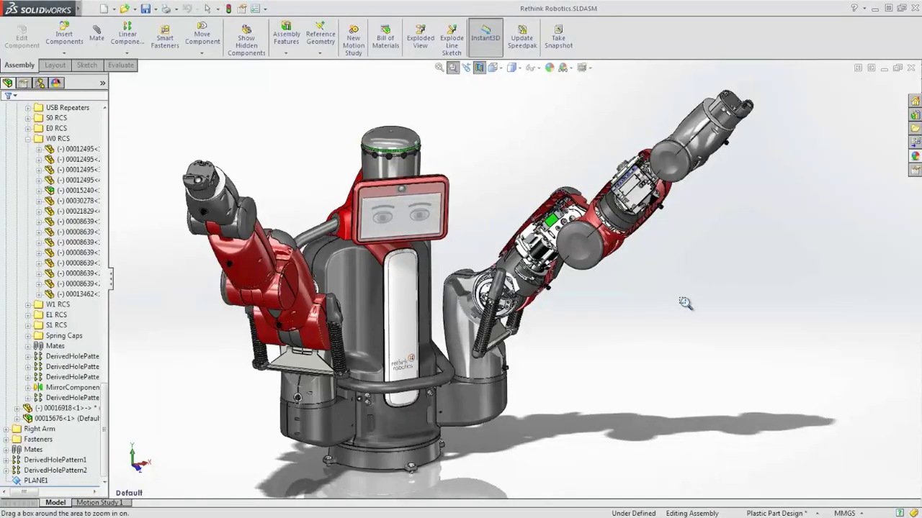
{"action": "mouse_move", "coordinate": [421, 138]}
{"action": "left_mouse_down"}
{"action": "mouse_move", "coordinate": [691, 375]}
{"action": "mouse_move", "coordinate": [750, 387]}
{"action": "left_mouse_up"}
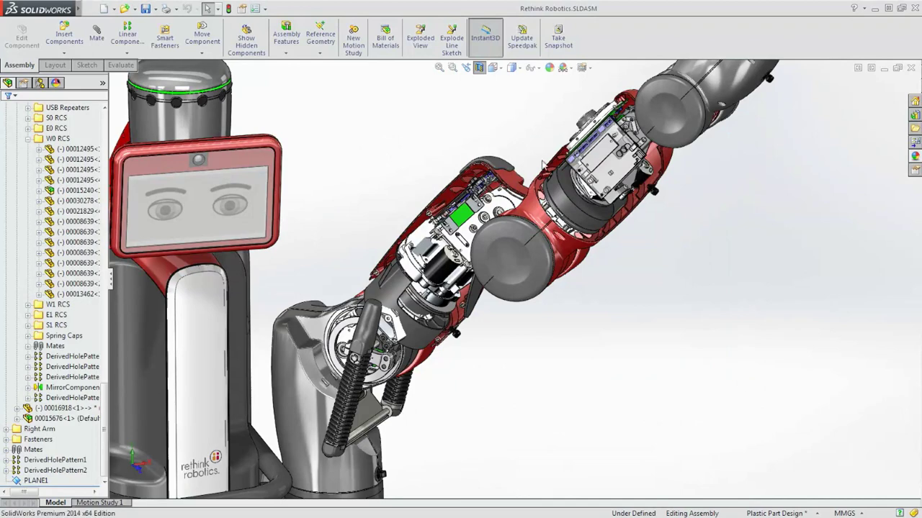
{"action": "left_click", "coordinate": [483, 75]}
{"action": "left_click", "coordinate": [483, 75]}
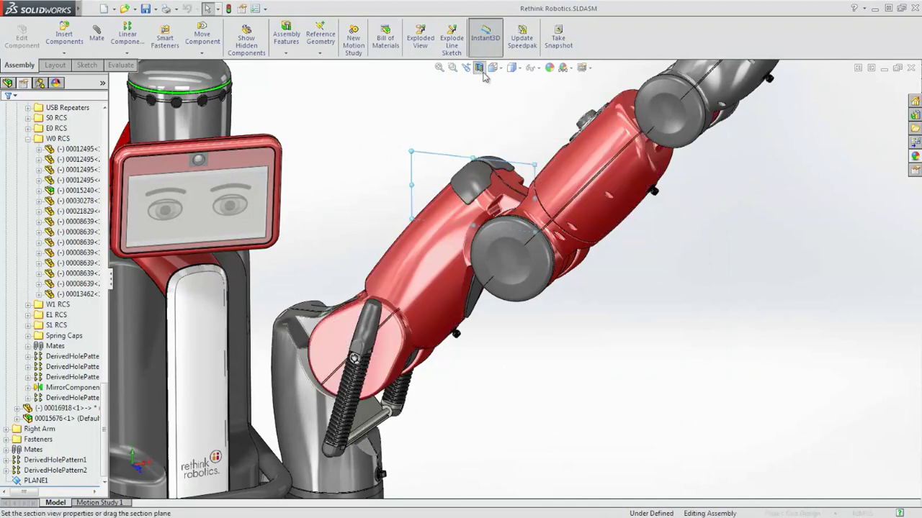
{"action": "left_click", "coordinate": [6, 375]}
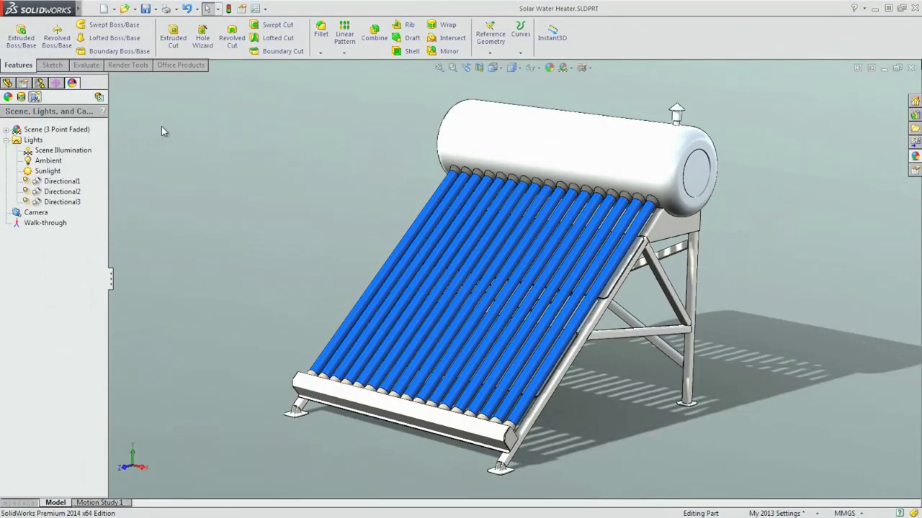
Open the Sunlight properties and keep the location at SolidWorks Office, Waltham MA.
{"action": "left_click", "coordinate": [34, 172]}
{"action": "double_click", "coordinate": [44, 171]}
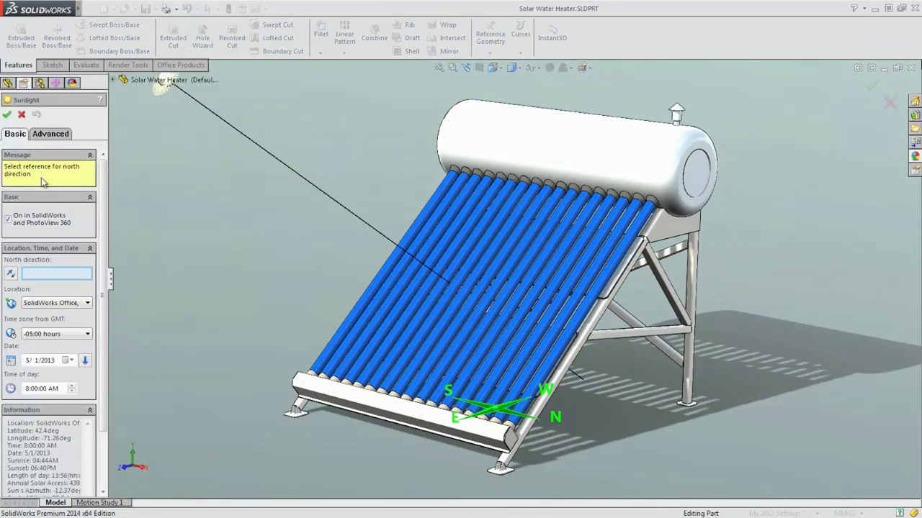
{"action": "left_click", "coordinate": [78, 302]}
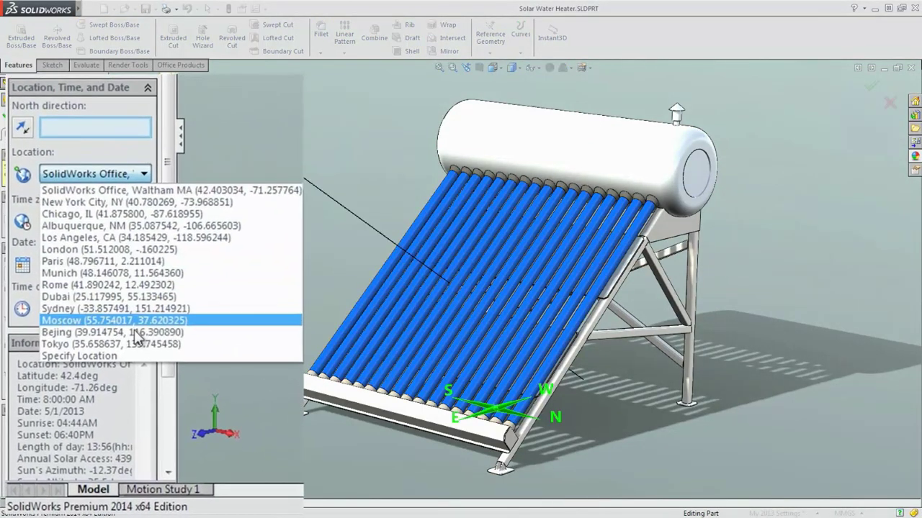
{"action": "left_click", "coordinate": [139, 358]}
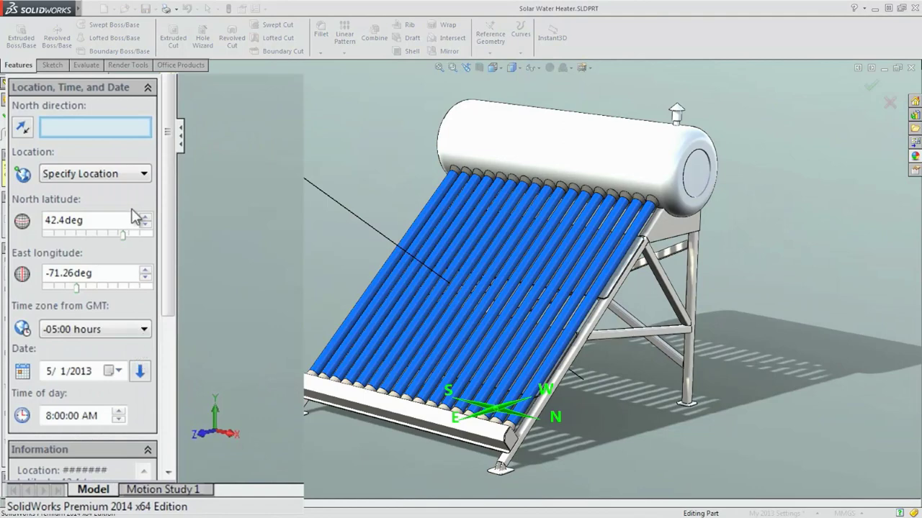
{"action": "left_click", "coordinate": [131, 178]}
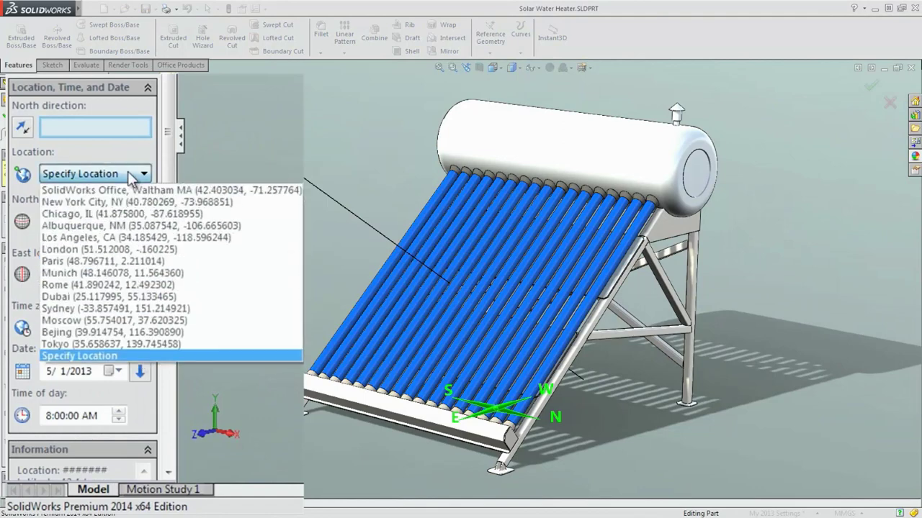
{"action": "left_click", "coordinate": [131, 190]}
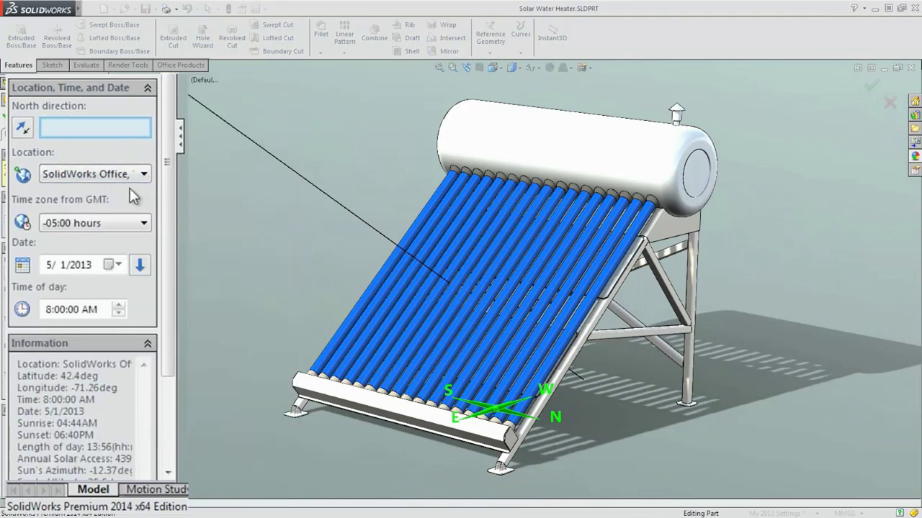
Move the sunlight time of day forward five hours and back three, then open Motion Study 1.
{"action": "left_click", "coordinate": [120, 306]}
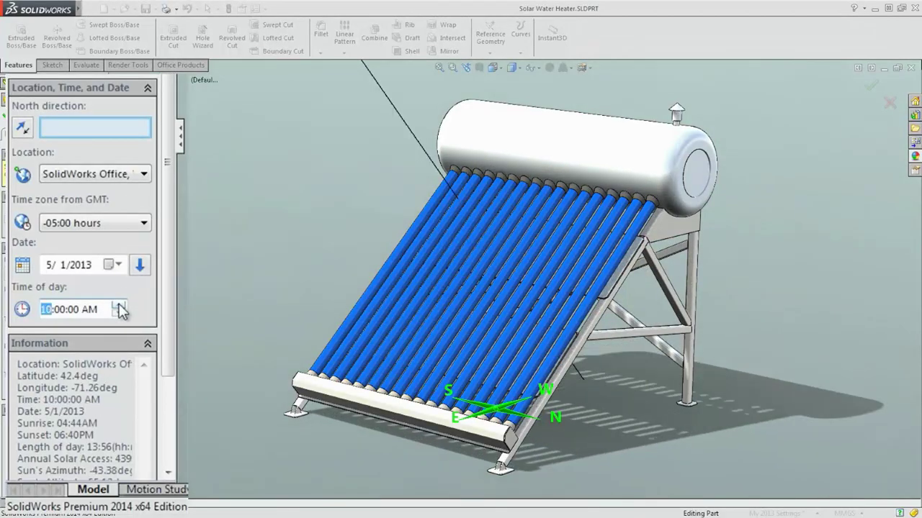
{"action": "left_click", "coordinate": [120, 306]}
{"action": "left_click", "coordinate": [120, 306]}
{"action": "left_click", "coordinate": [120, 305]}
{"action": "left_click", "coordinate": [120, 305]}
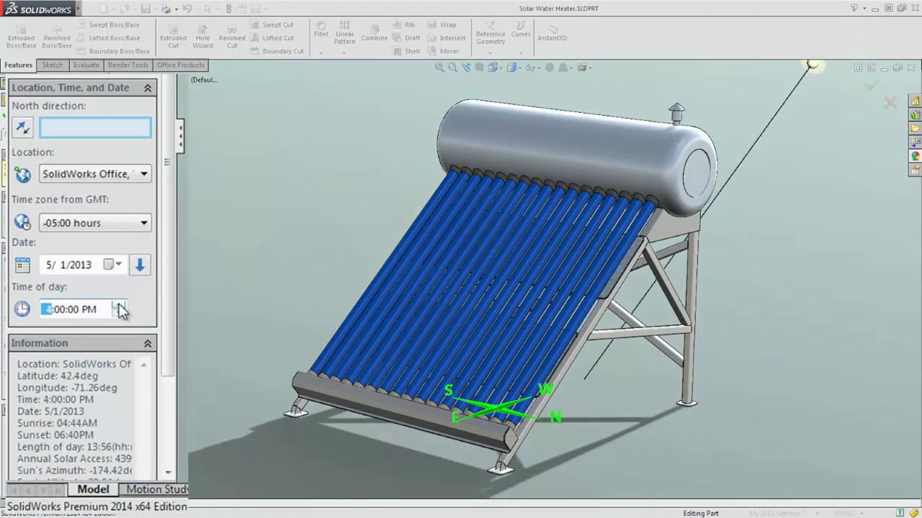
{"action": "left_click", "coordinate": [119, 306]}
{"action": "left_click", "coordinate": [119, 305]}
{"action": "left_click", "coordinate": [119, 305]}
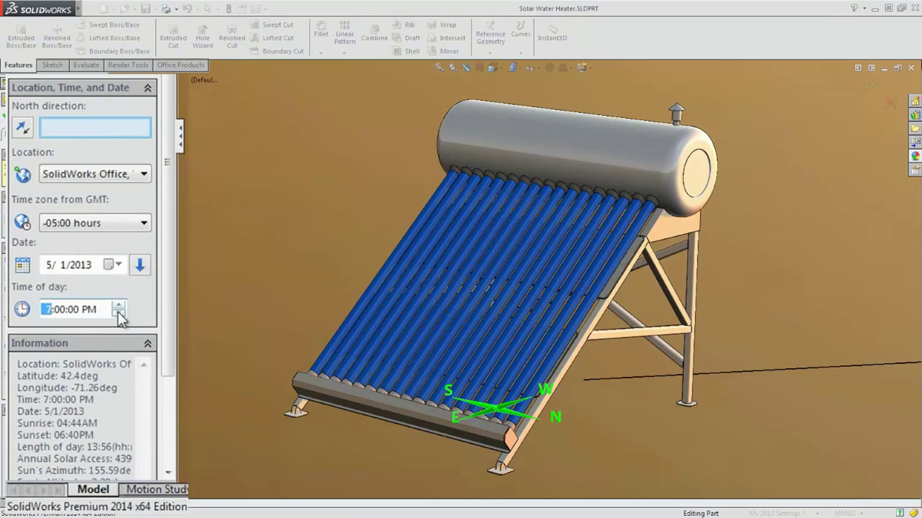
{"action": "left_click", "coordinate": [119, 314]}
{"action": "left_click", "coordinate": [119, 314]}
{"action": "left_click", "coordinate": [119, 315]}
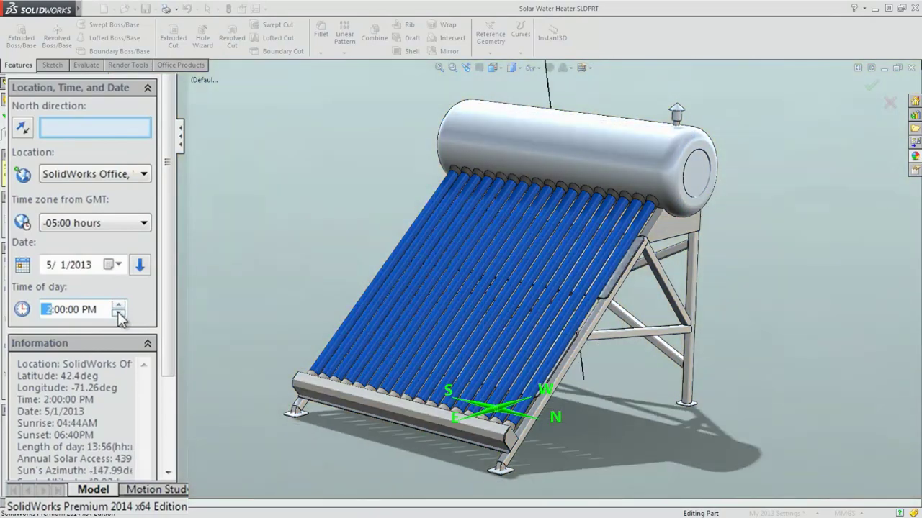
{"action": "left_click", "coordinate": [119, 315]}
{"action": "left_click", "coordinate": [119, 315]}
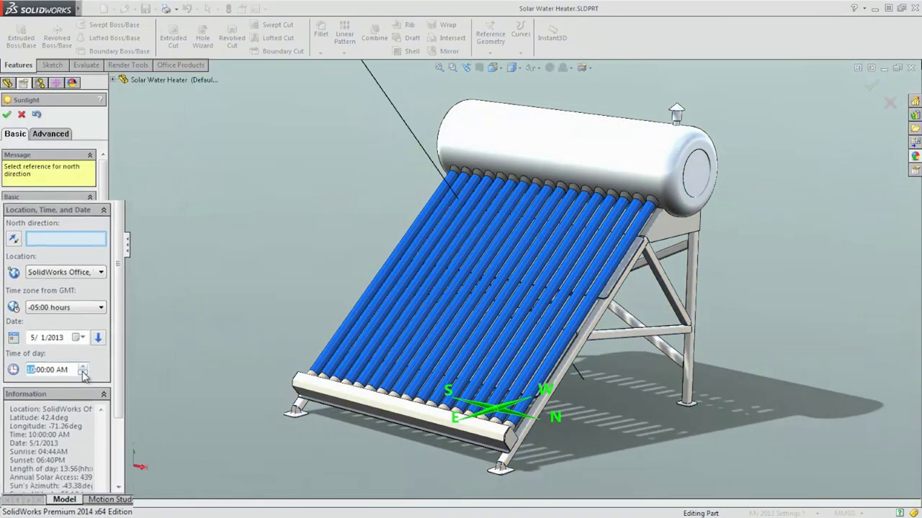
{"action": "left_click", "coordinate": [91, 503]}
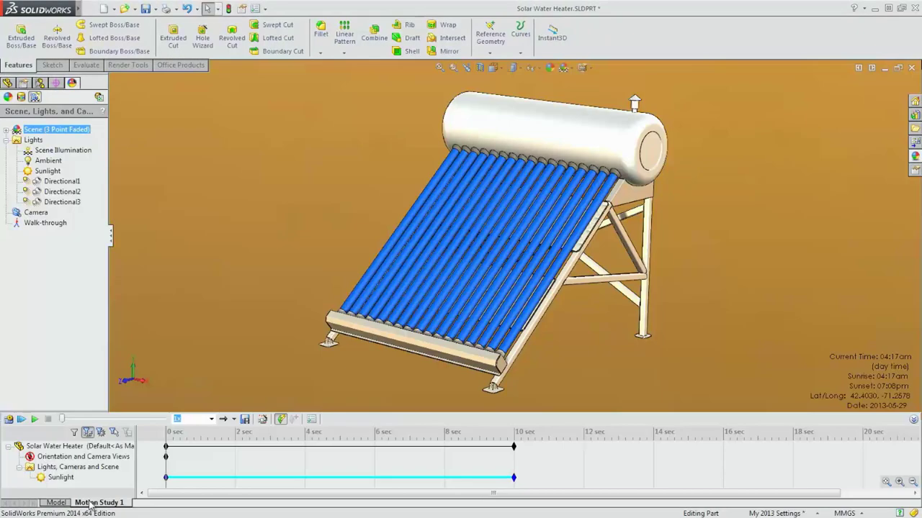
Start the Animation Wizard with Solar Access Study as the animation type.
{"action": "left_click", "coordinate": [263, 419]}
{"action": "left_click", "coordinate": [413, 280]}
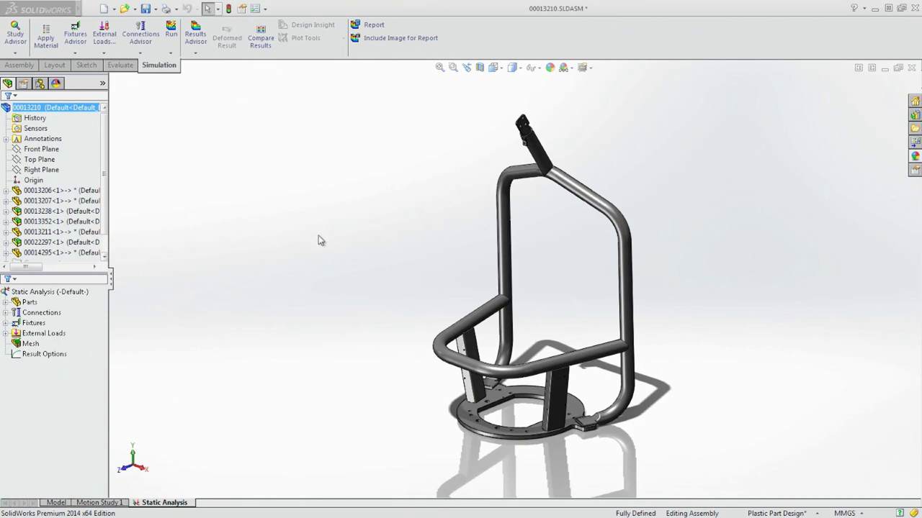
Create a Contact Visualization Plot from the study's Connections and calculate the assembly contacts.
{"action": "left_click", "coordinate": [32, 312]}
{"action": "double_click", "coordinate": [28, 313]}
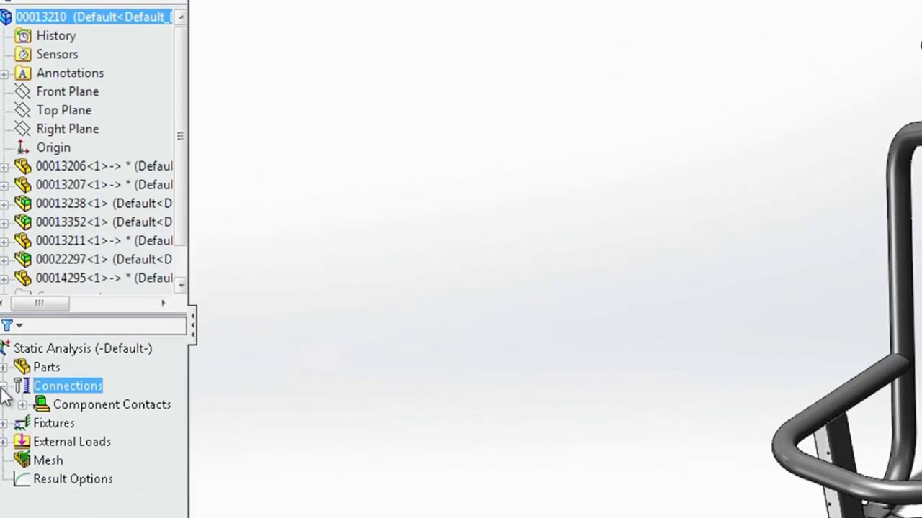
{"action": "right_click", "coordinate": [42, 395]}
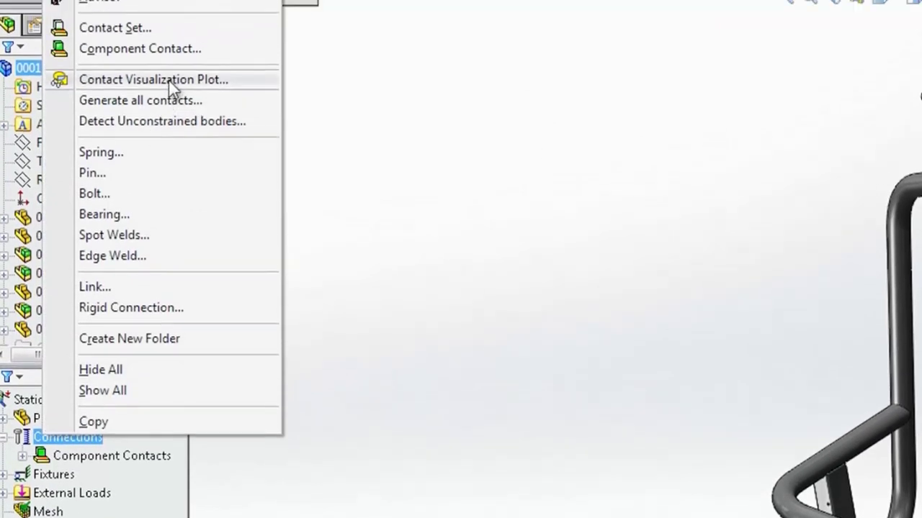
{"action": "left_click", "coordinate": [241, 93]}
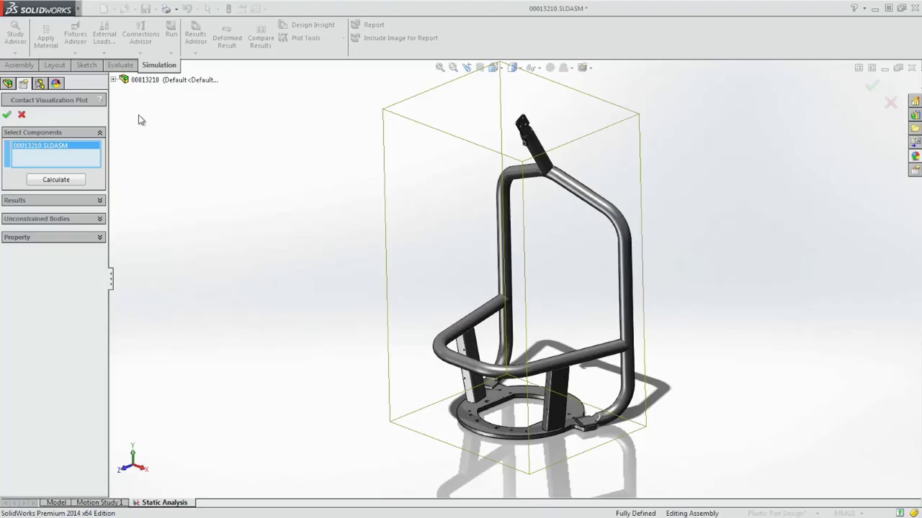
{"action": "left_click", "coordinate": [56, 180]}
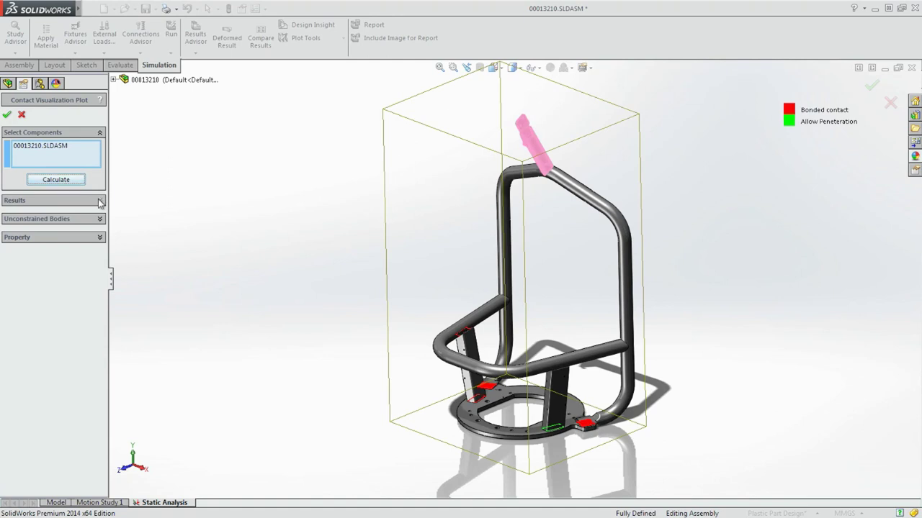
Review the contact results and the Fillet5 unconstrained body, then accept the plot.
{"action": "left_click", "coordinate": [100, 201]}
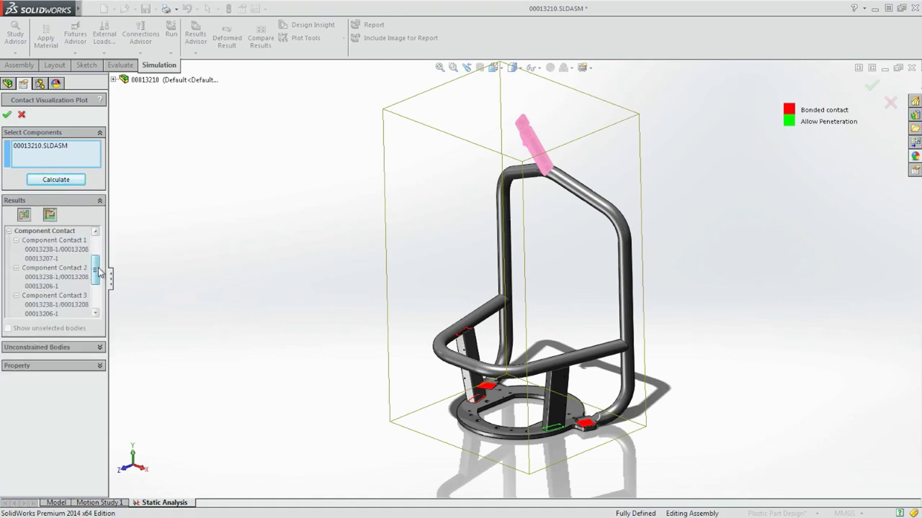
{"action": "left_click_drag", "start_coordinate": [99, 272], "coordinate": [98, 296]}
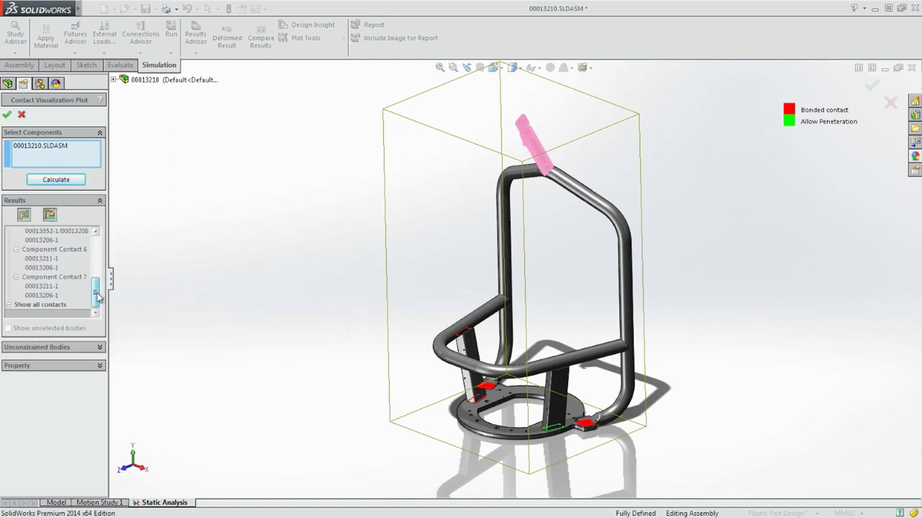
{"action": "left_click", "coordinate": [99, 349]}
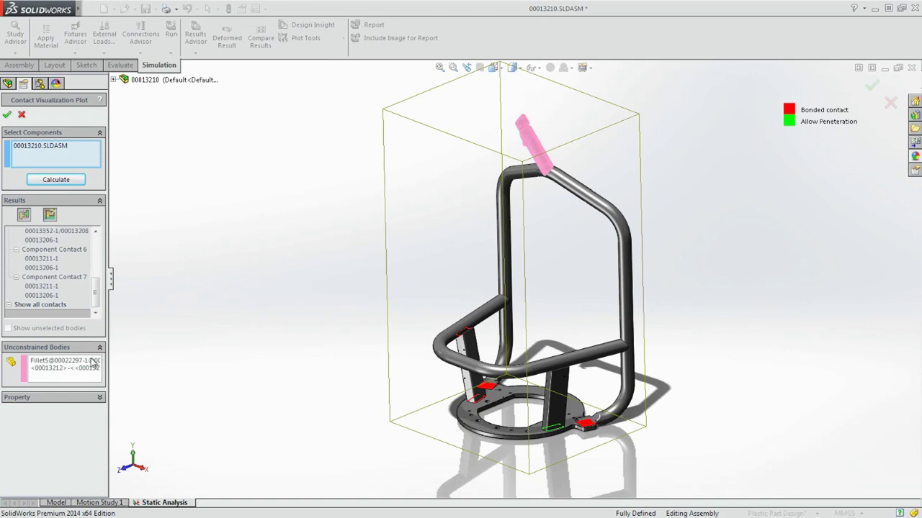
{"action": "left_click", "coordinate": [90, 370]}
{"action": "left_click", "coordinate": [89, 362]}
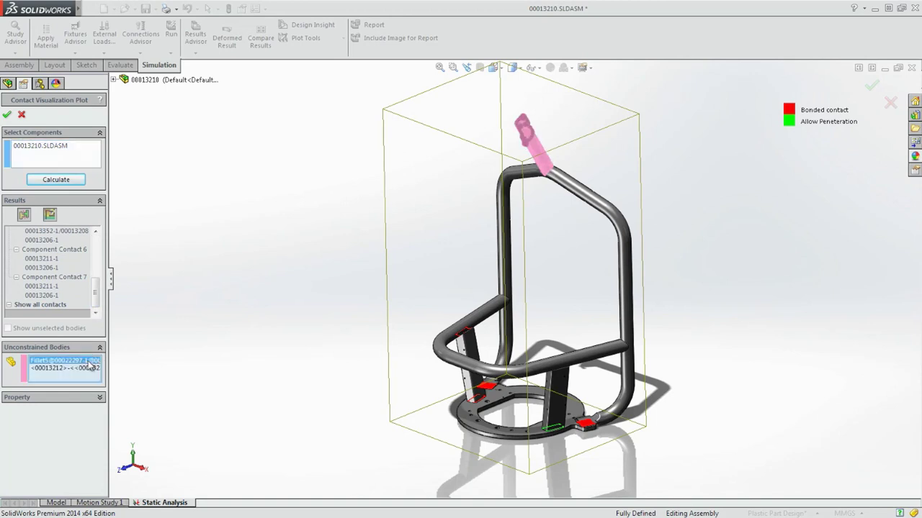
{"action": "left_click", "coordinate": [8, 116]}
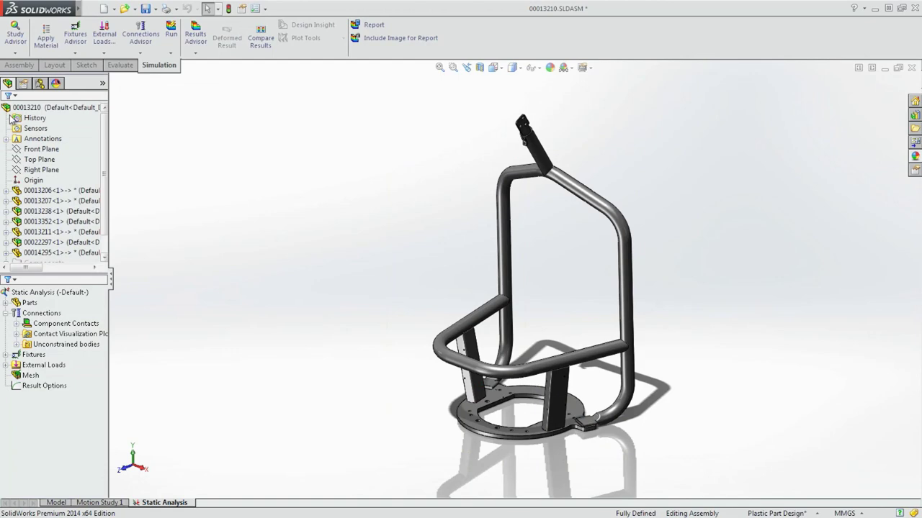
Expand the new contact plot to inspect unconstrained body 00014295-1.
{"action": "left_click", "coordinate": [16, 334]}
{"action": "left_click", "coordinate": [15, 354]}
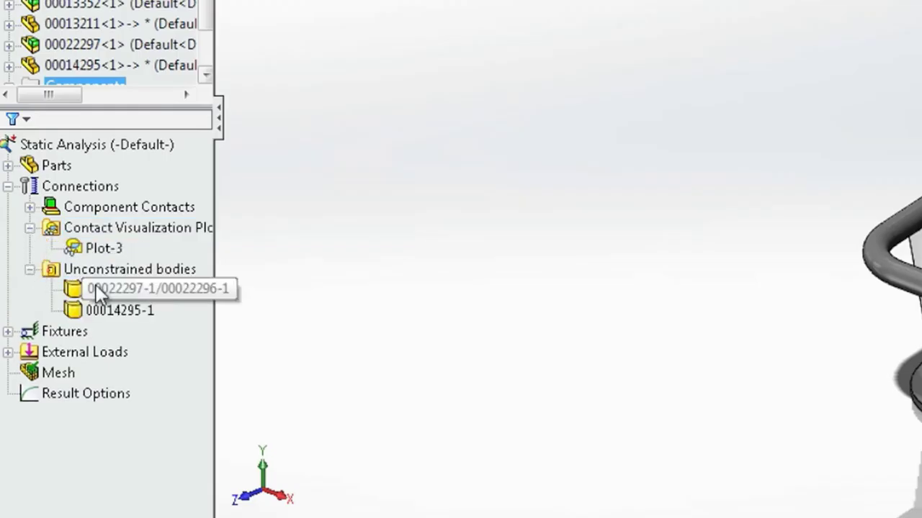
{"action": "left_click", "coordinate": [96, 311]}
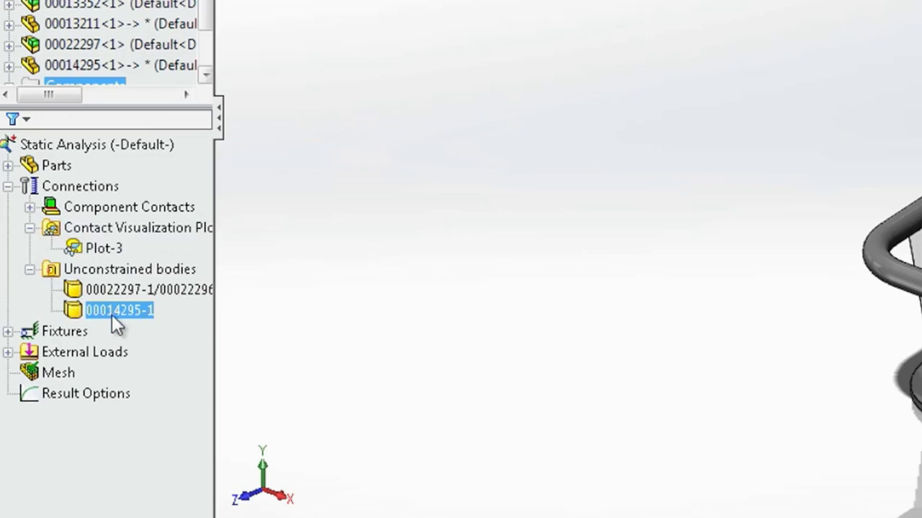
{"action": "left_click", "coordinate": [245, 314]}
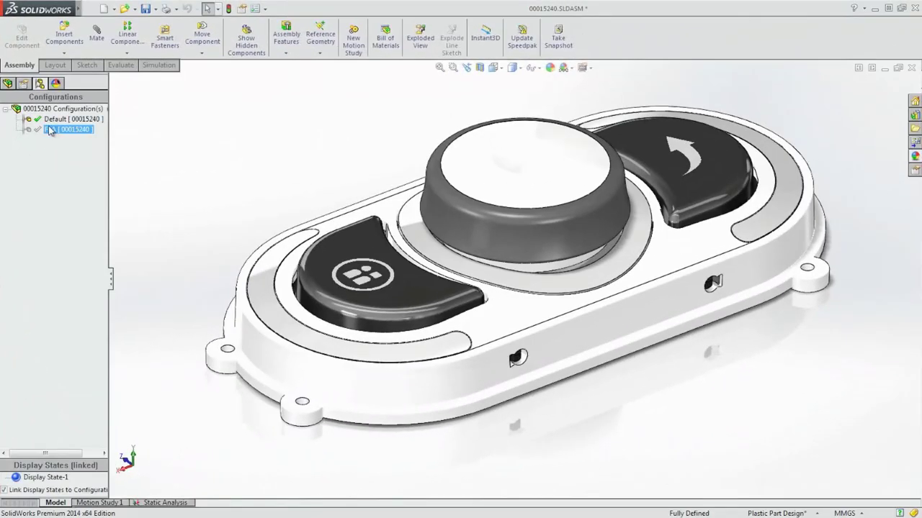
Activate the knob's FEA configuration and Static Analysis study in the default view.
{"action": "double_click", "coordinate": [50, 131]}
{"action": "left_click", "coordinate": [162, 504]}
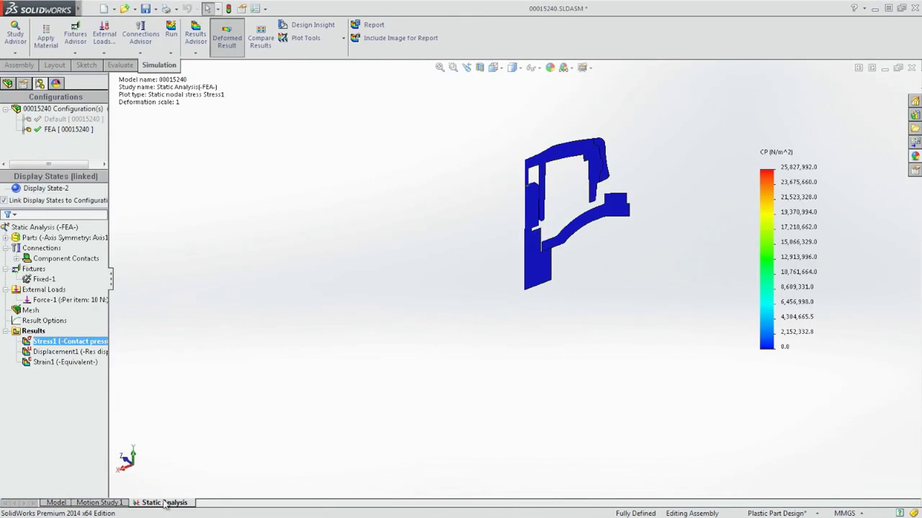
{"action": "left_click", "coordinate": [494, 69]}
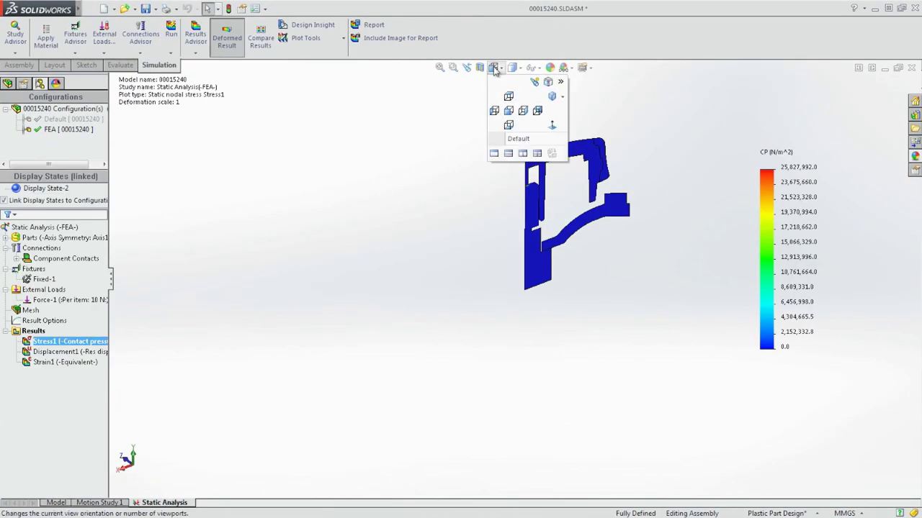
{"action": "left_click", "coordinate": [501, 139]}
Edit the Stress1 contact pressure plot to display the full 3D model.
{"action": "double_click", "coordinate": [59, 341]}
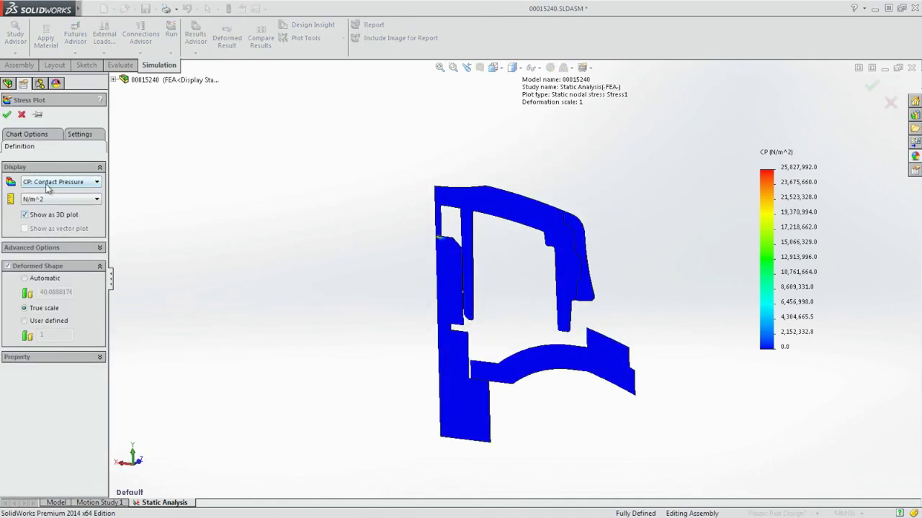
{"action": "left_click", "coordinate": [8, 116]}
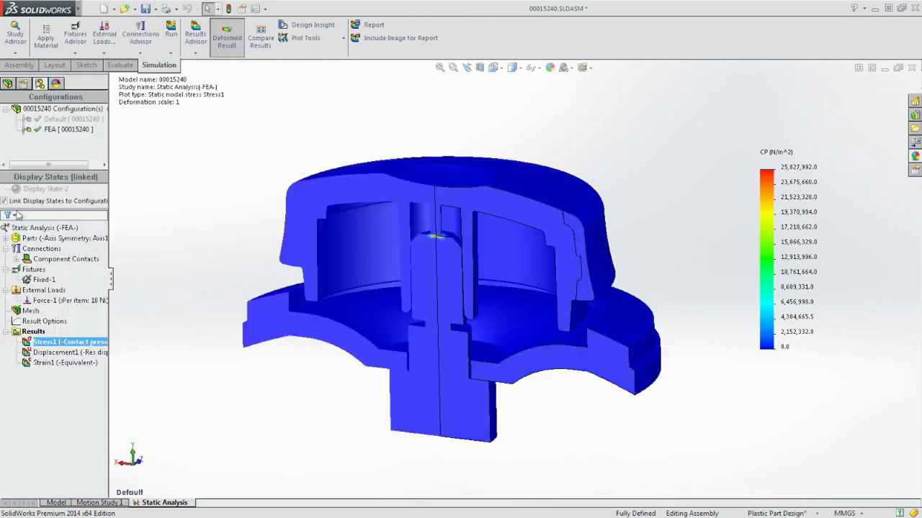
{"action": "double_click", "coordinate": [29, 344]}
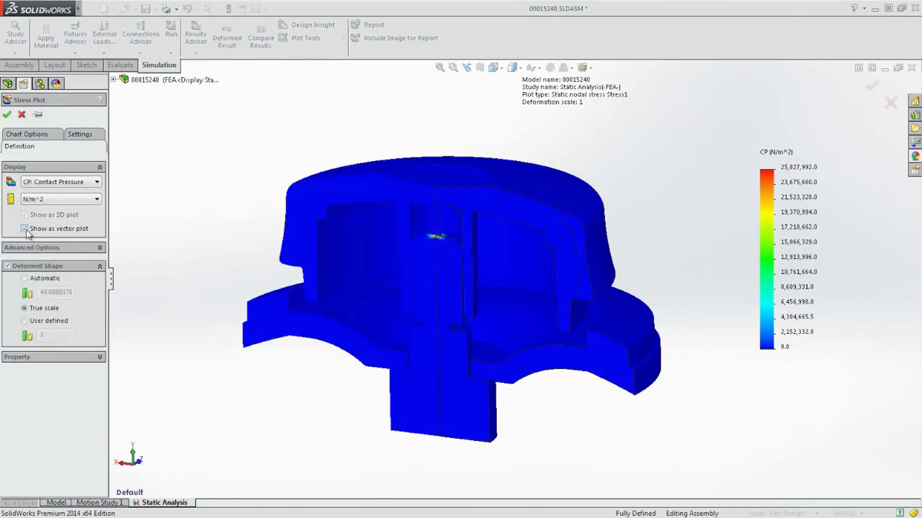
{"action": "left_click", "coordinate": [7, 116]}
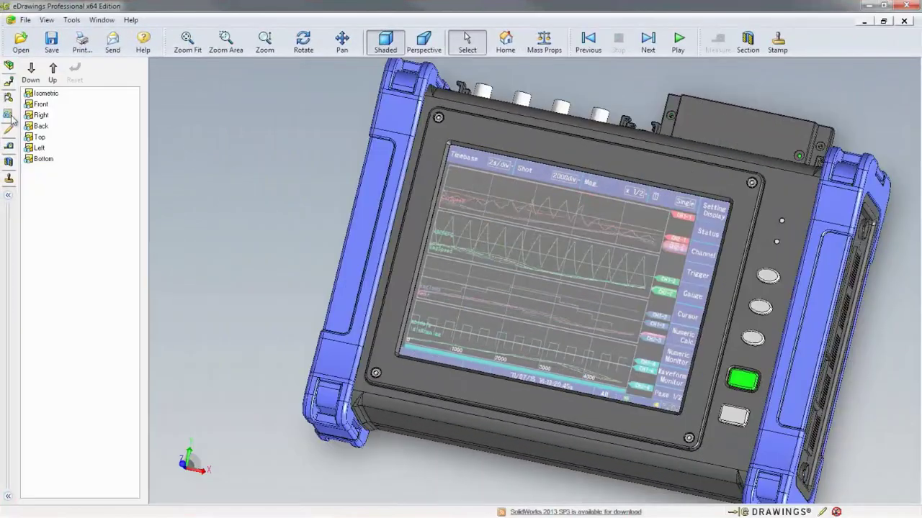
Show the instrument's back, zoom into the lower cover, then animate ExpView1's explode and collapse.
{"action": "double_click", "coordinate": [40, 126]}
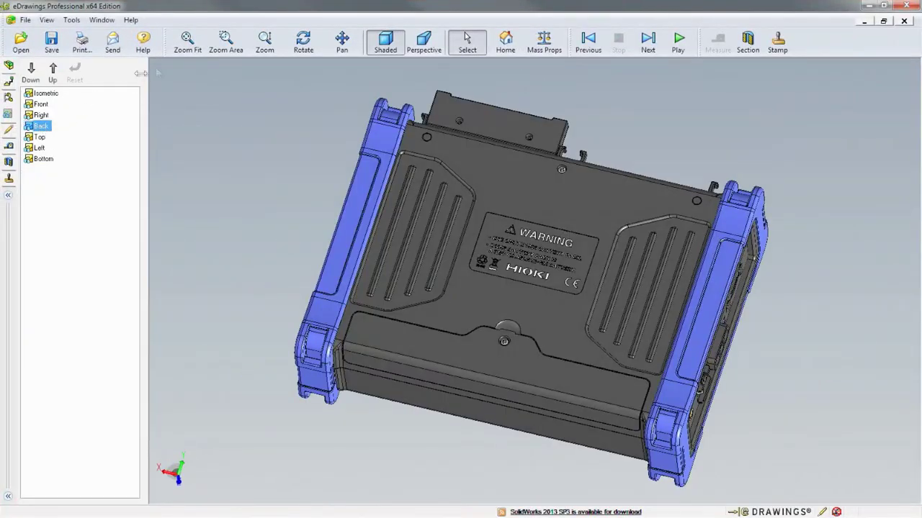
{"action": "left_click_drag", "start_coordinate": [673, 469], "coordinate": [675, 470]}
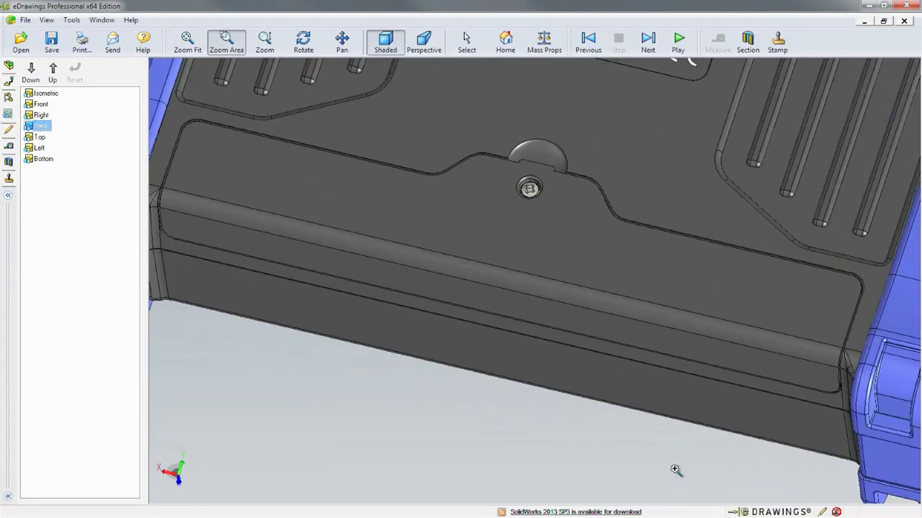
{"action": "left_click", "coordinate": [9, 83]}
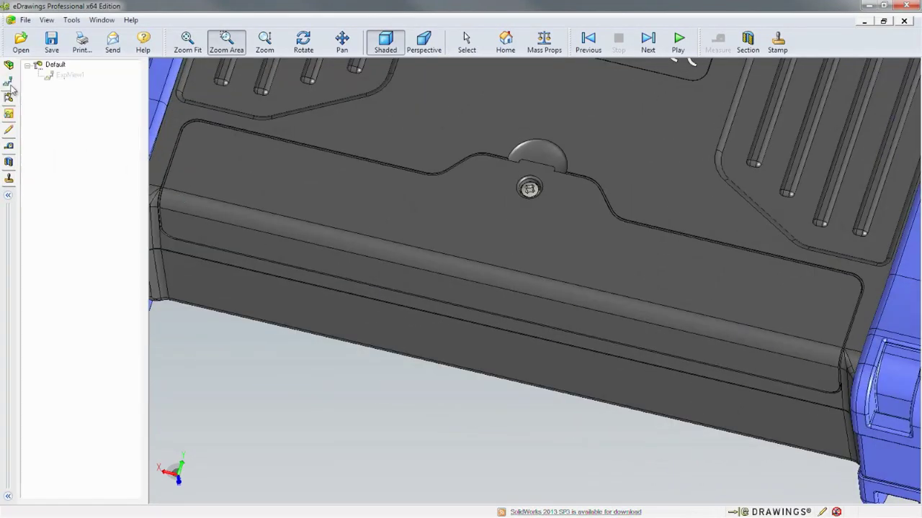
{"action": "right_click", "coordinate": [65, 78]}
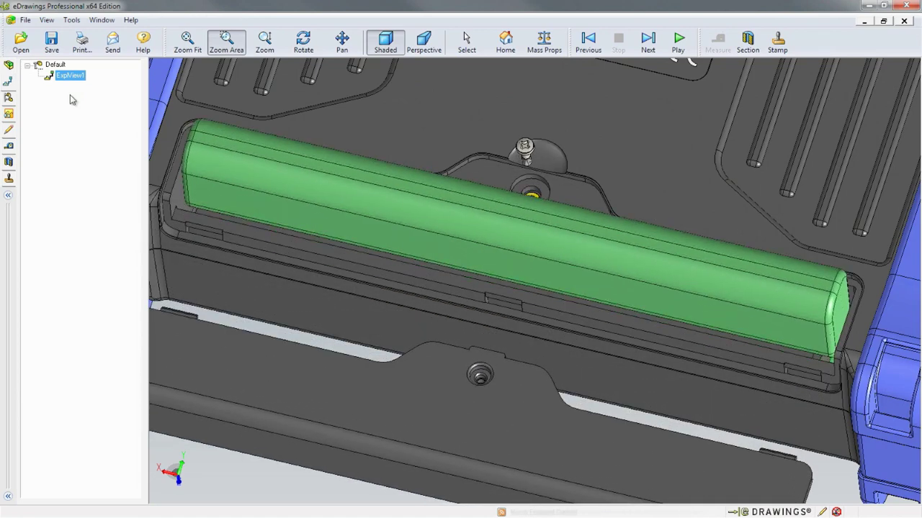
{"action": "right_click", "coordinate": [66, 82]}
{"action": "left_click", "coordinate": [75, 103]}
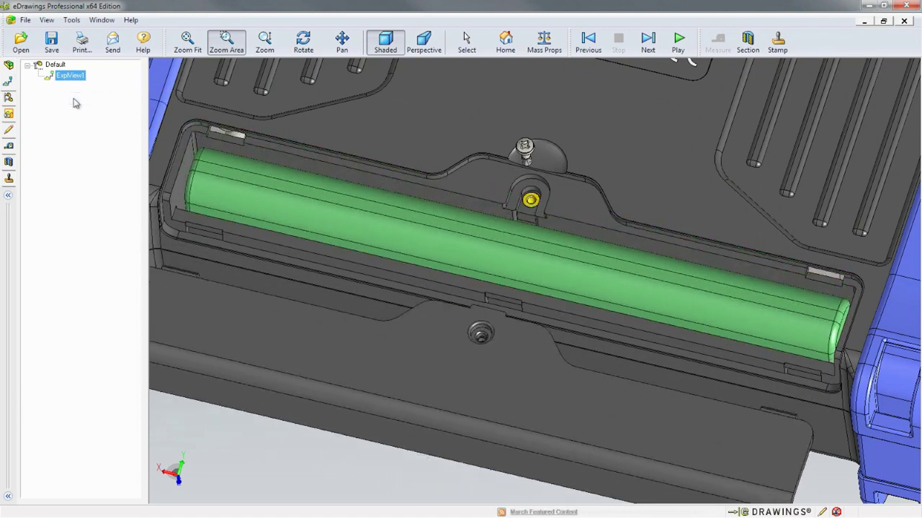